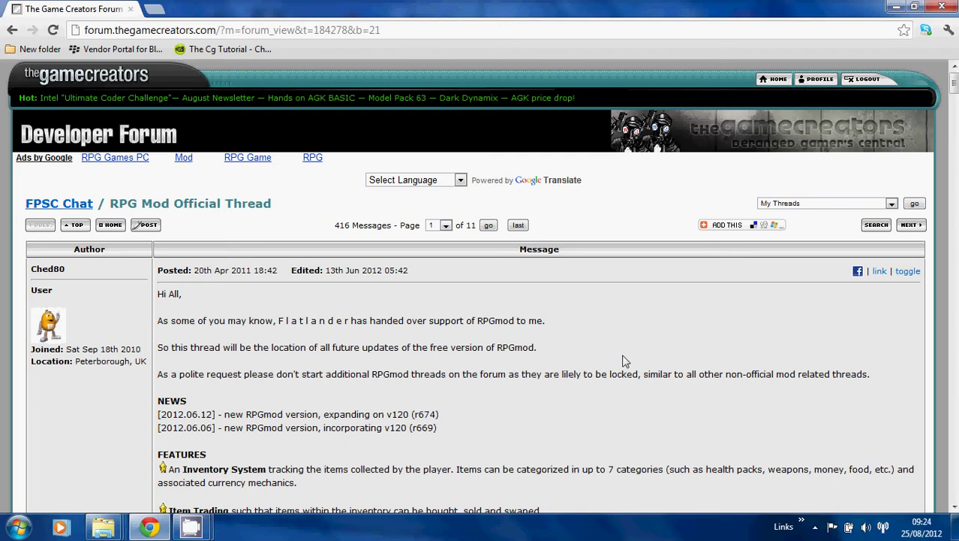
# Scroll the RPGmod post to the Versions section listing builds v5.53, v5.51 and v5.22
pyautogui.scroll(-4, 615, 353)
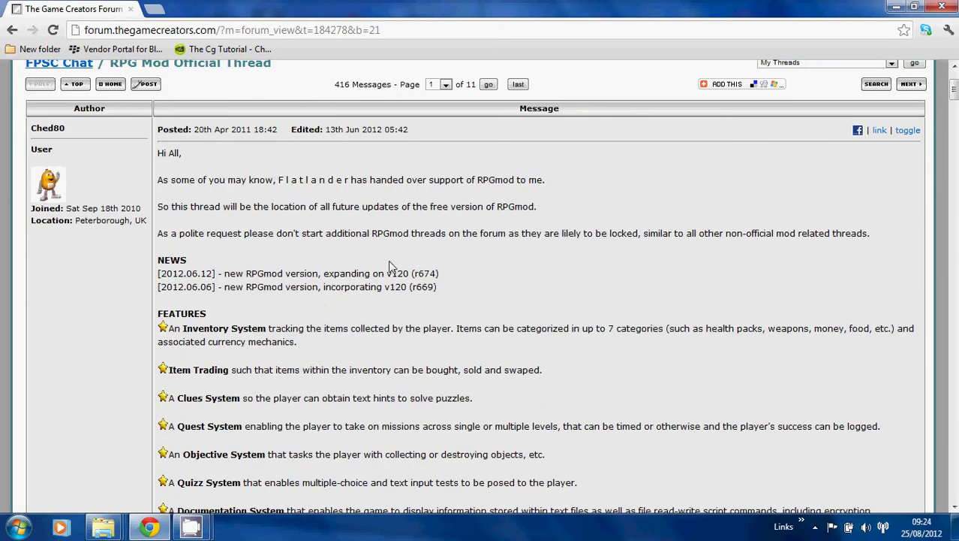
pyautogui.scroll(-5, 335, 216)
pyautogui.scroll(-20, 335, 216)
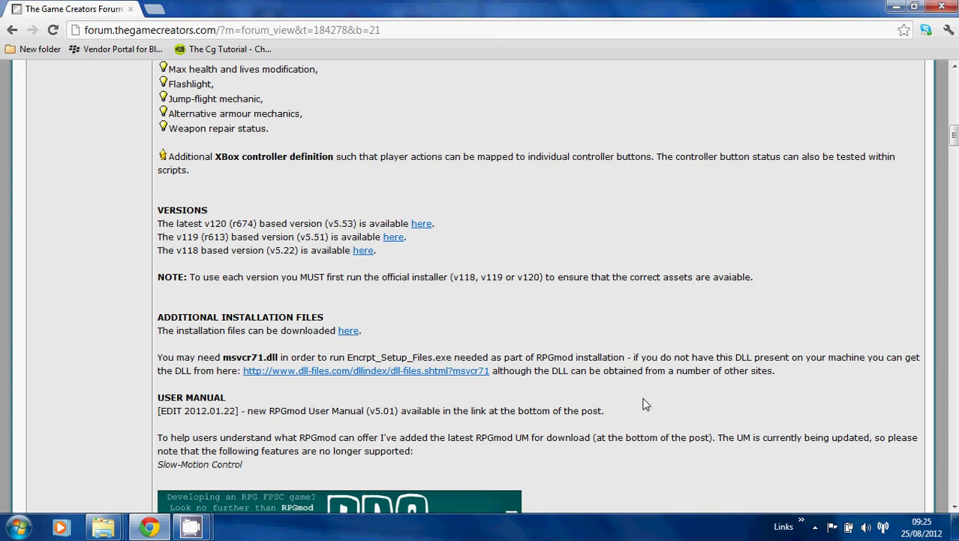
pyautogui.scroll(-2, 642, 403)
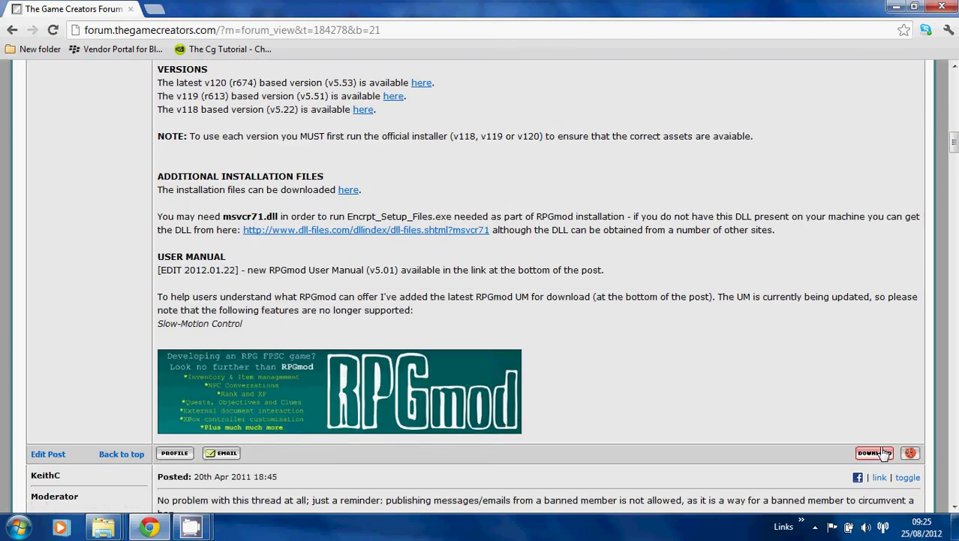
pyautogui.scroll(2, 728, 399)
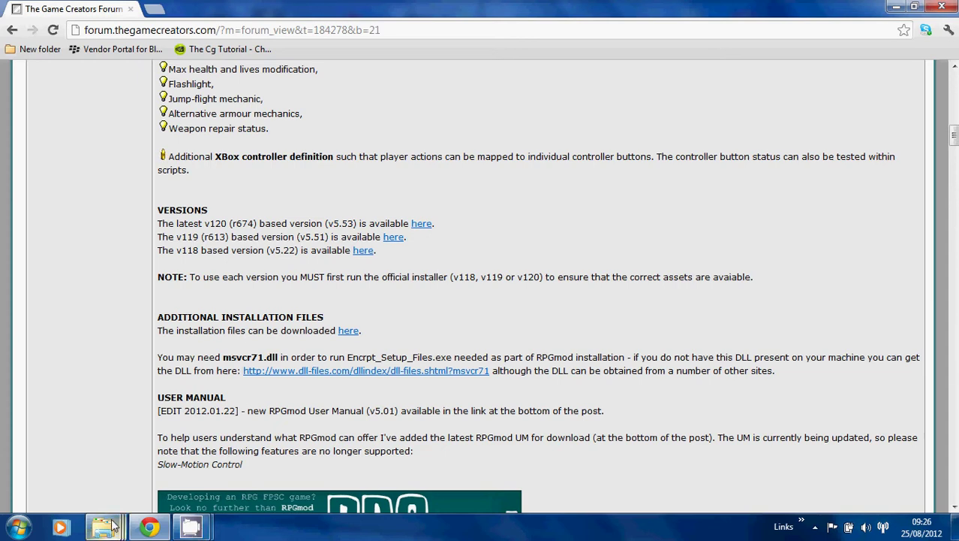
# Bring the FPS Creator folder window forward and scroll through its file list
pyautogui.moveTo(102, 527)
pyautogui.click(96, 463)
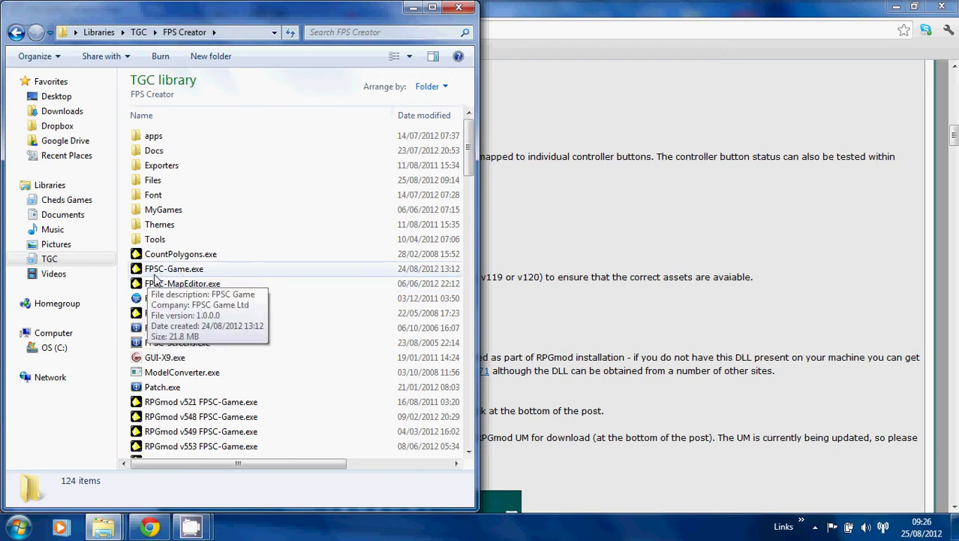
pyautogui.scroll(-3, 319, 303)
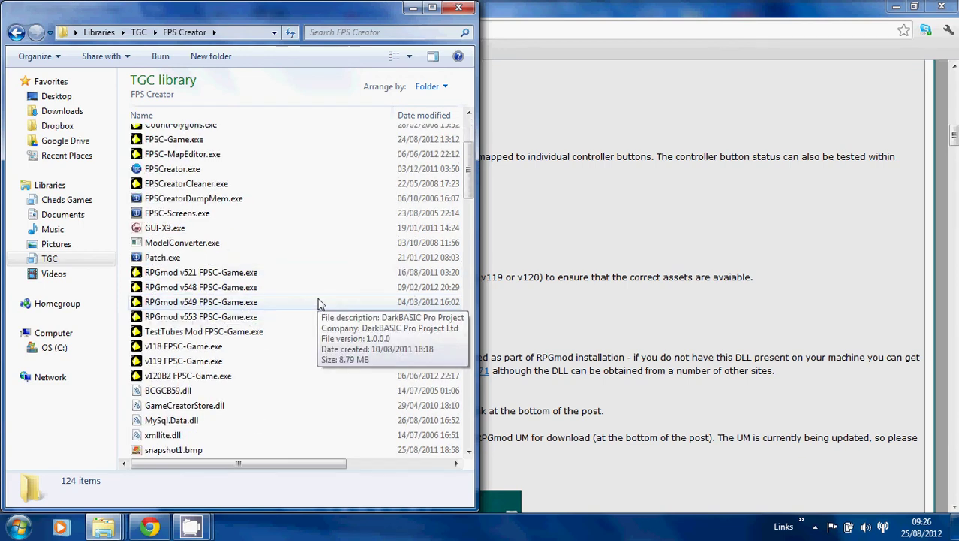
pyautogui.scroll(-1, 311, 279)
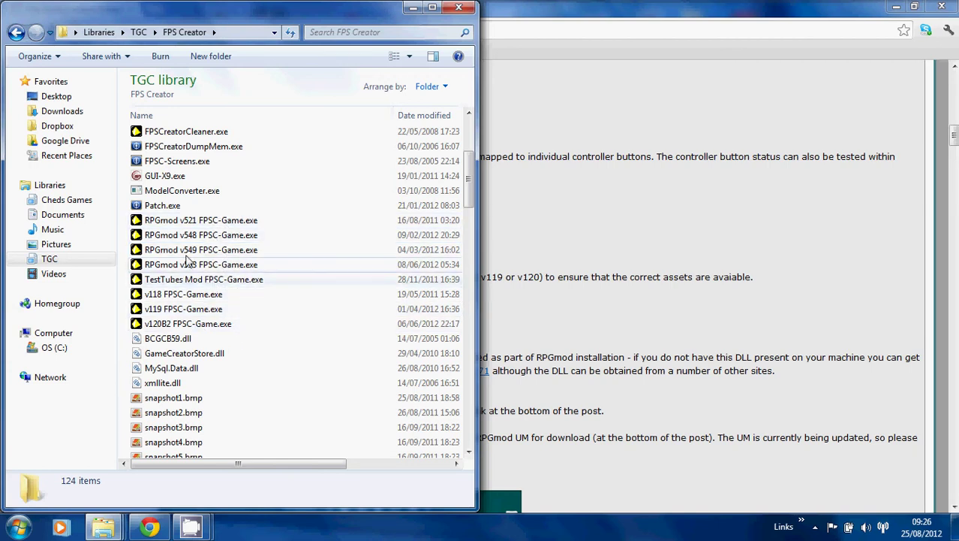
pyautogui.scroll(2, 210, 255)
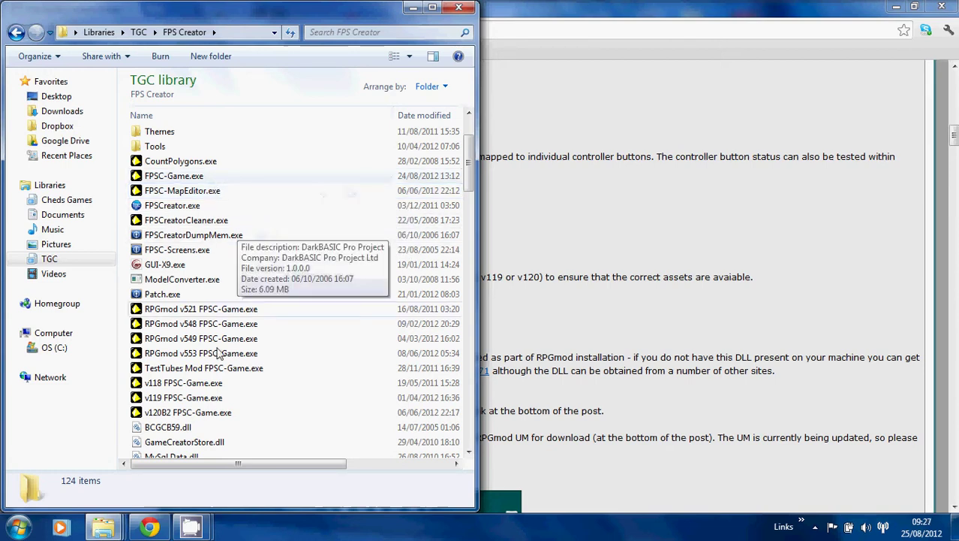
# Bring up the RPG Mod Install Files window, then make the FPS Creator window active
pyautogui.moveTo(105, 526)
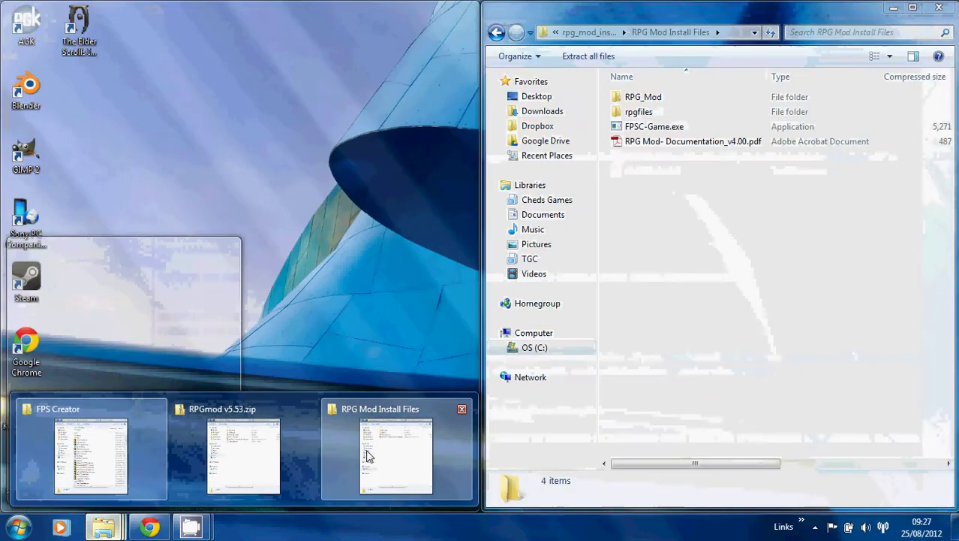
pyautogui.click(364, 454)
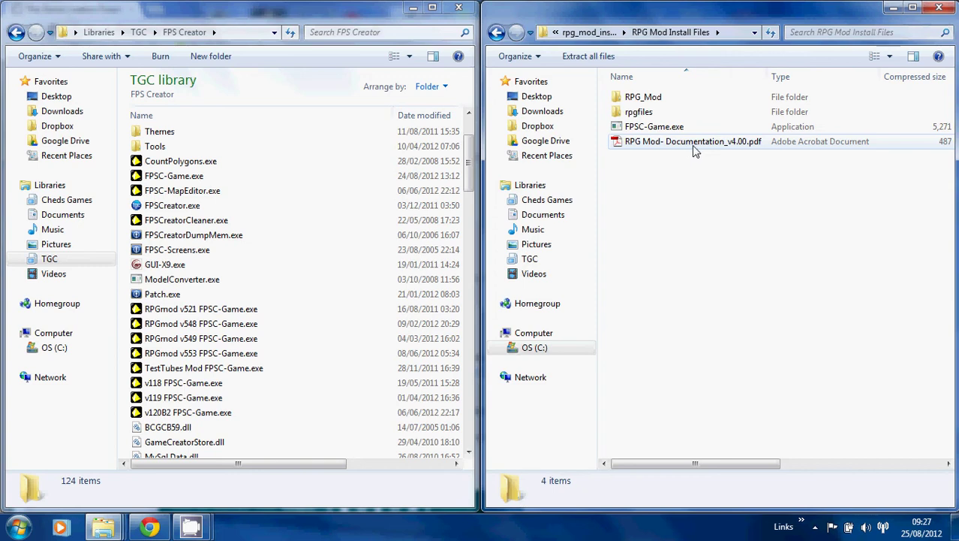
pyautogui.click(248, 209)
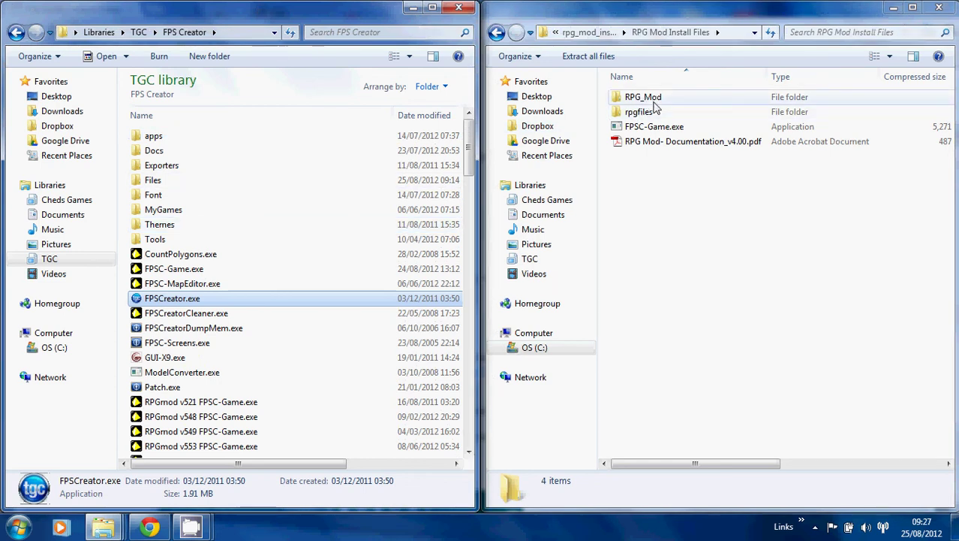
pyautogui.doubleClick(180, 181)
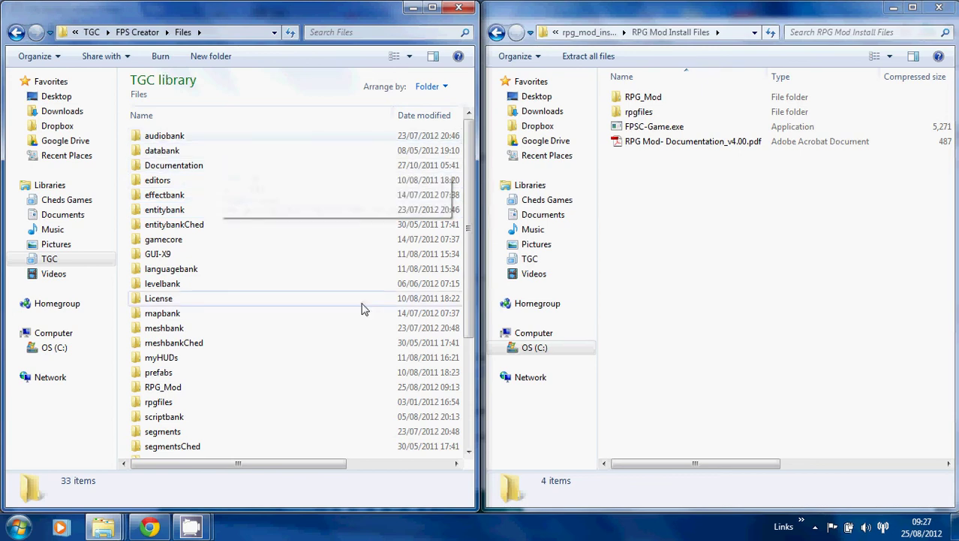
pyautogui.scroll(-1, 323, 277)
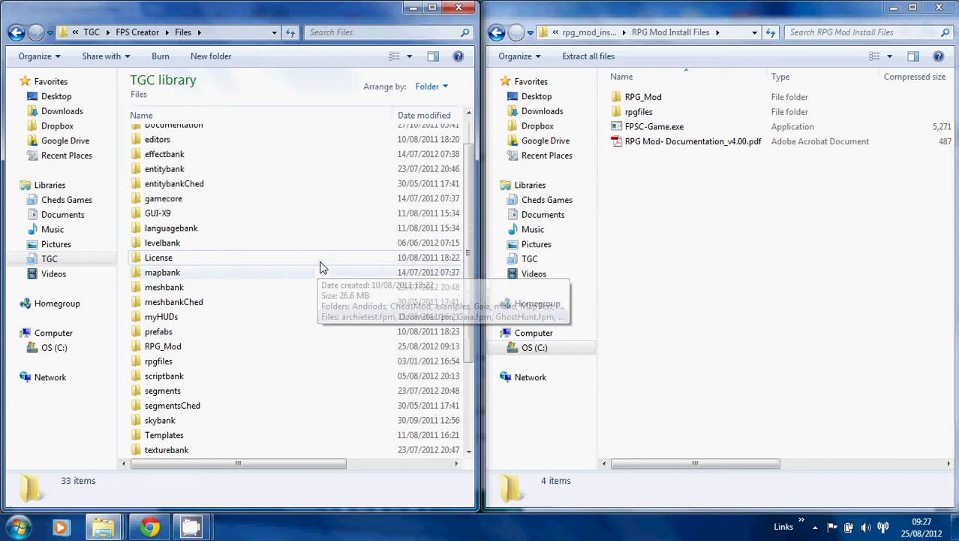
pyautogui.scroll(-1, 320, 264)
pyautogui.click(175, 304)
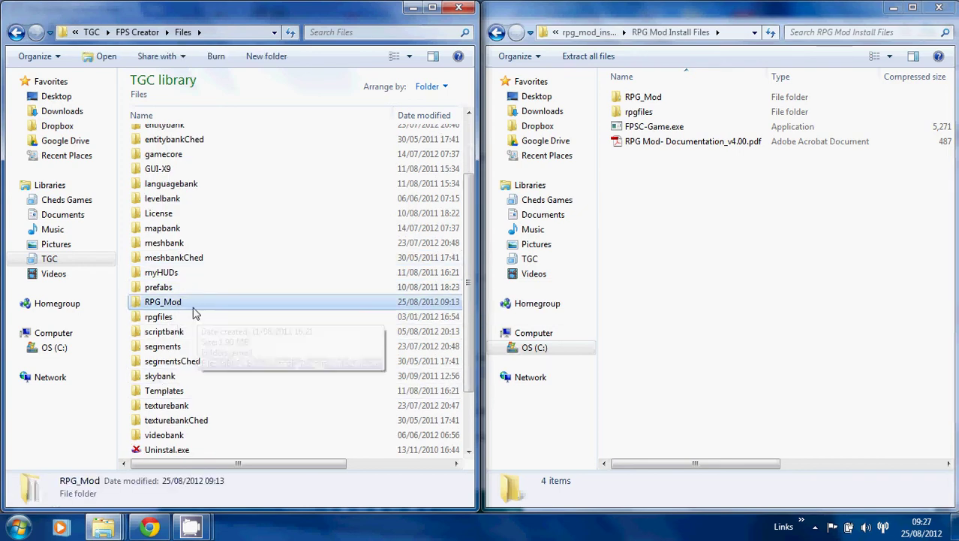
pyautogui.click(177, 319)
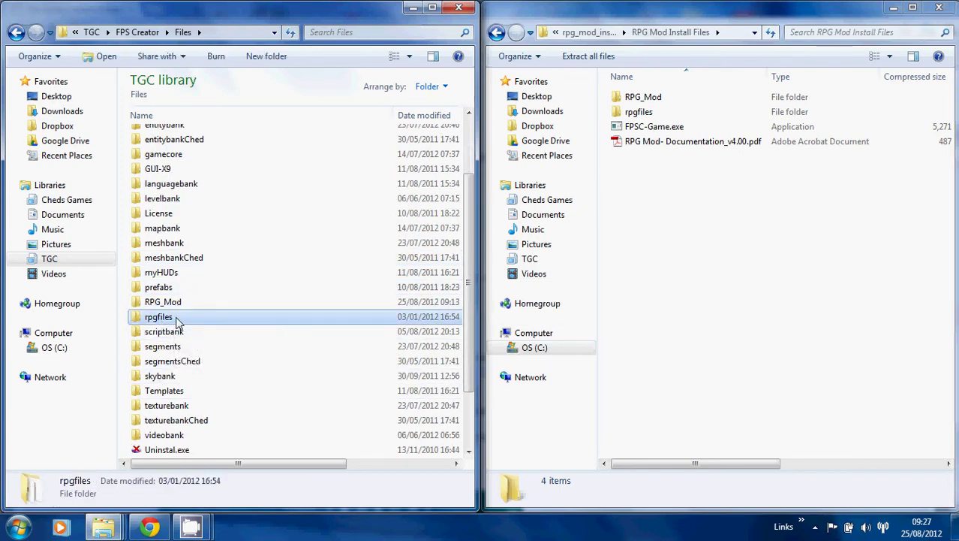
pyautogui.doubleClick(177, 319)
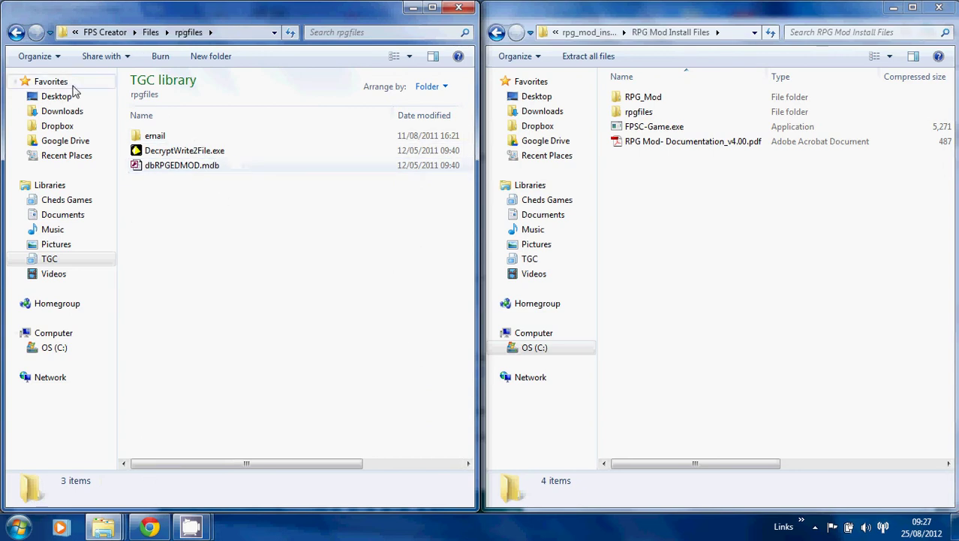
pyautogui.click(16, 32)
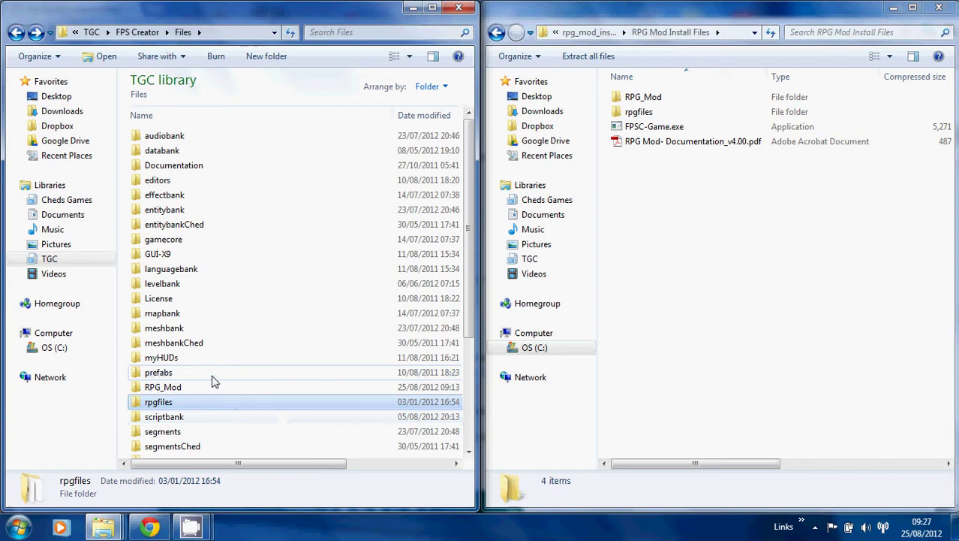
pyautogui.click(190, 388)
pyautogui.doubleClick(190, 388)
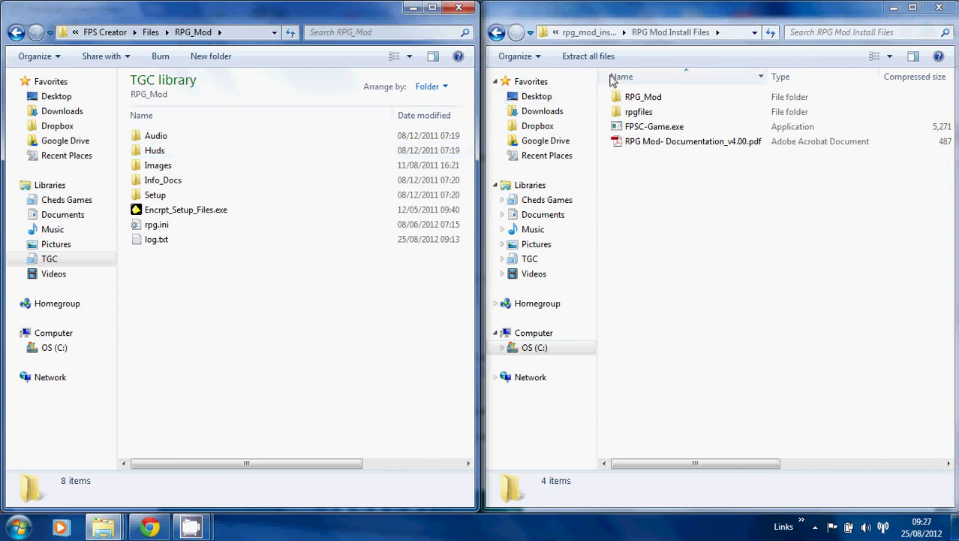
pyautogui.click(16, 32)
pyautogui.click(16, 32)
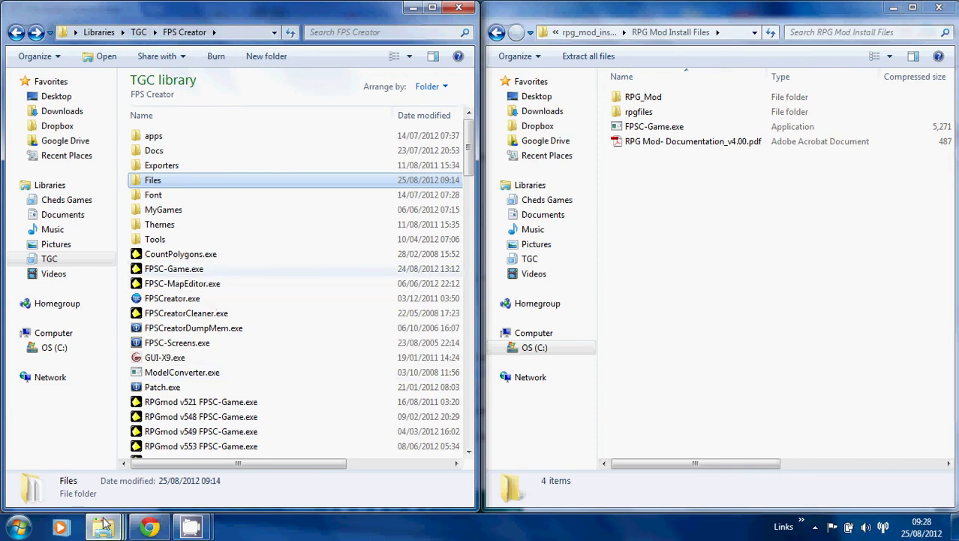
# Bring the RPGmod v5.53.zip window forward and select its scriptbank folder
pyautogui.moveTo(103, 525)
pyautogui.click(225, 462)
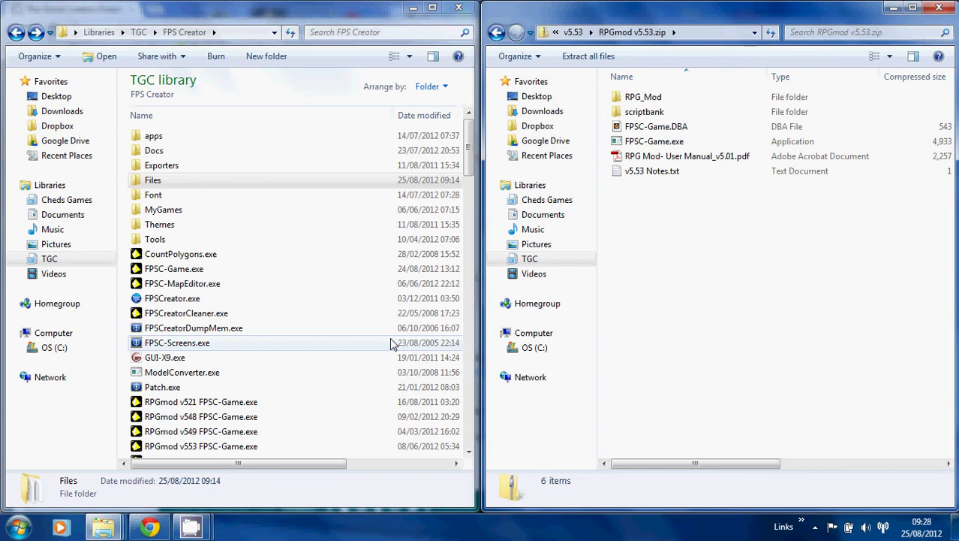
pyautogui.click(644, 112)
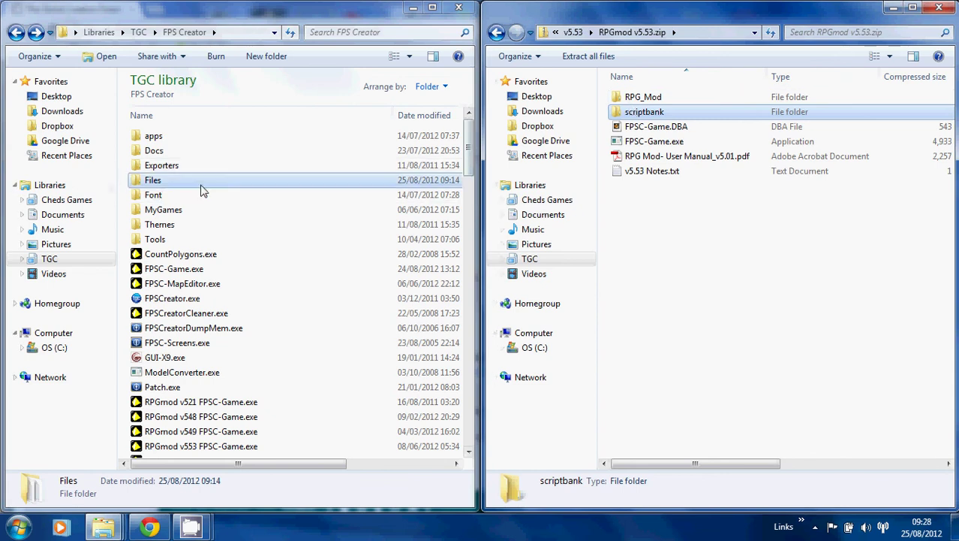
# Open the FPS Creator Files folder and select its installed scriptbank folder
pyautogui.doubleClick(151, 180)
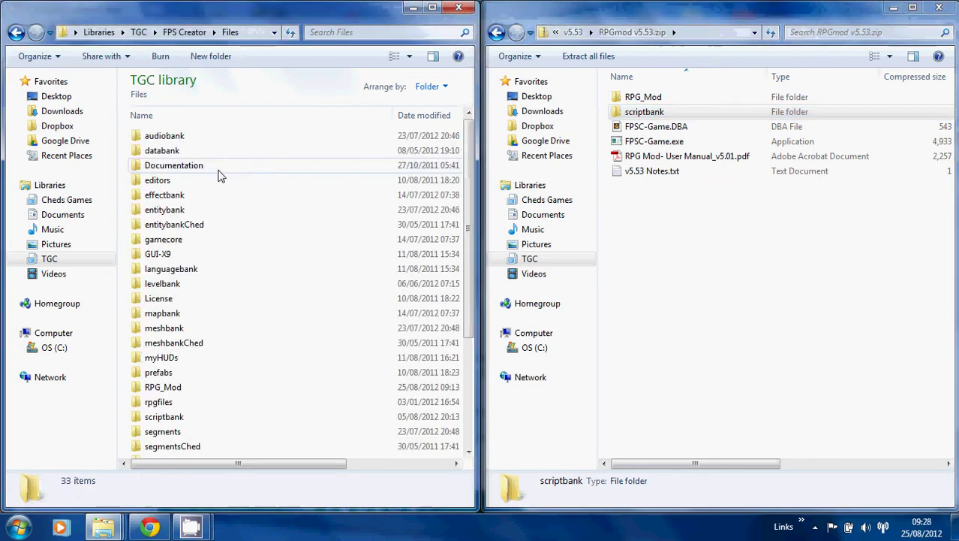
pyautogui.scroll(-2, 203, 338)
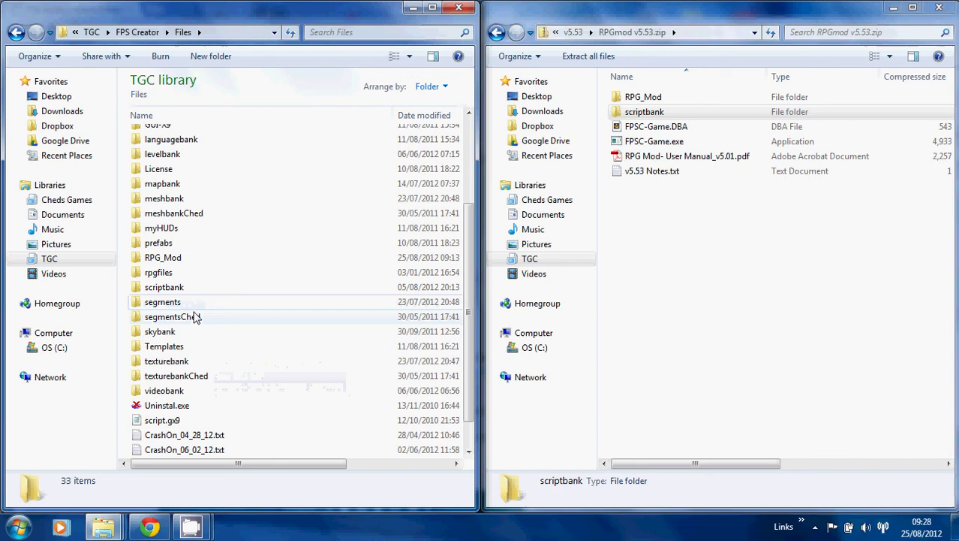
pyautogui.click(169, 291)
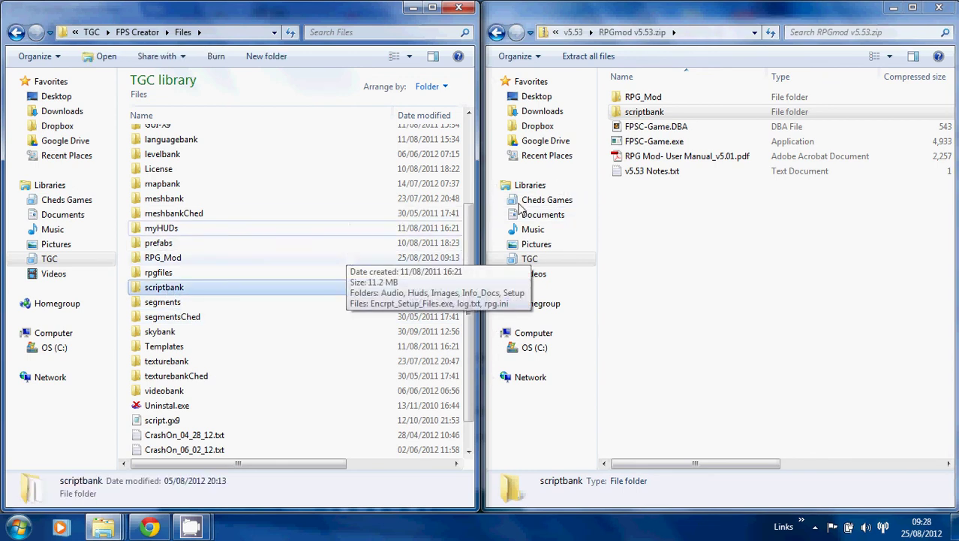
# Inspect the zip's scriptbank > RPGmod .fpi scripts, then return to the zip root
pyautogui.click(635, 114)
pyautogui.doubleClick(634, 115)
pyautogui.doubleClick(643, 97)
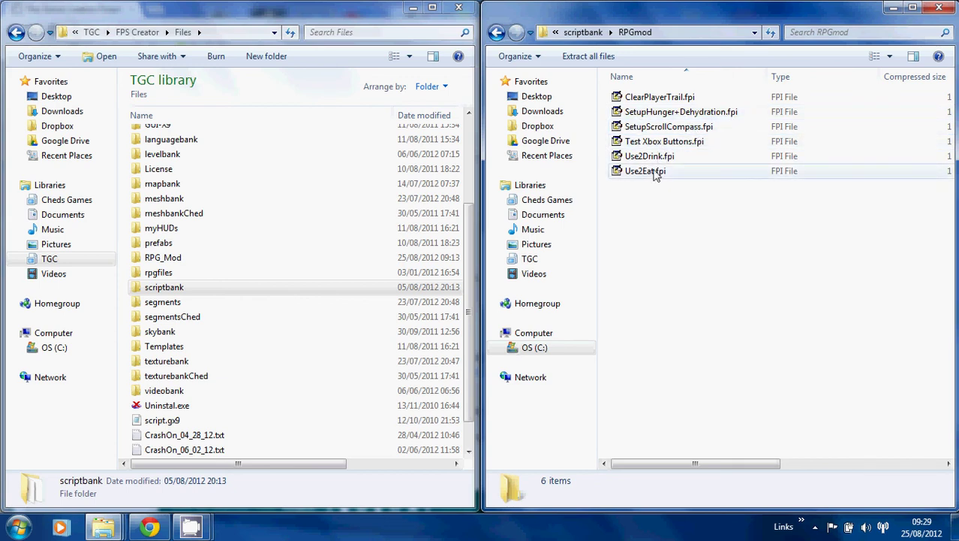
pyautogui.click(497, 33)
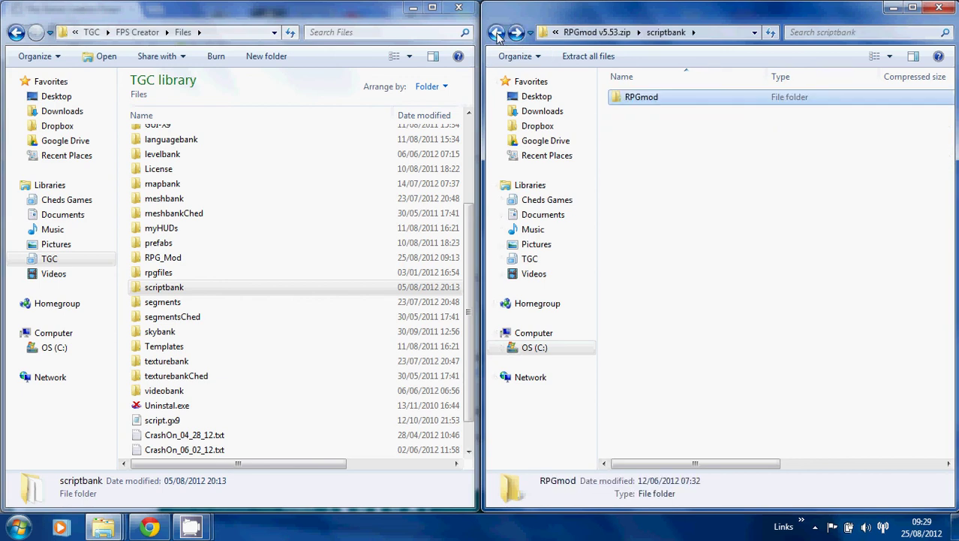
pyautogui.click(497, 33)
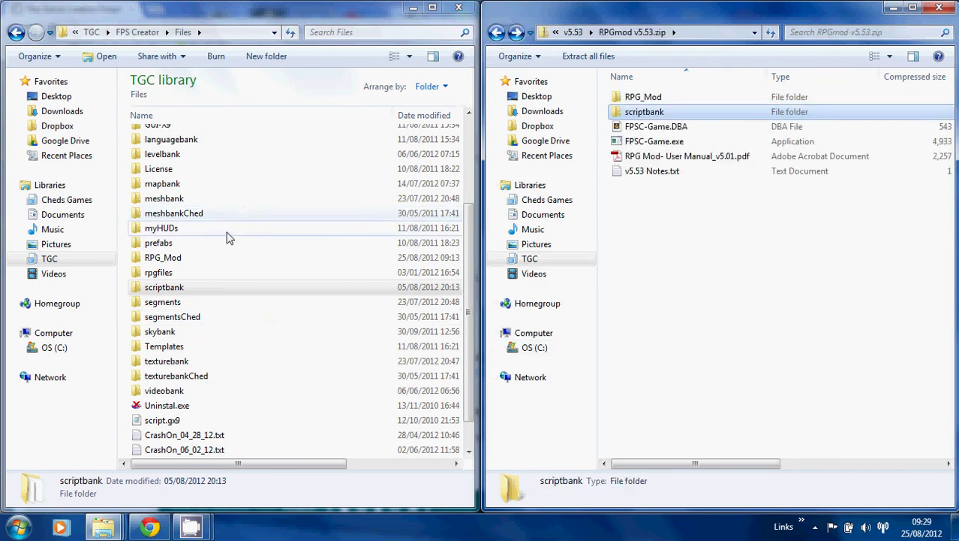
# Open the RPG_Mod Images folders in both the zip and the install, then return left to RPG_Mod
pyautogui.click(642, 98)
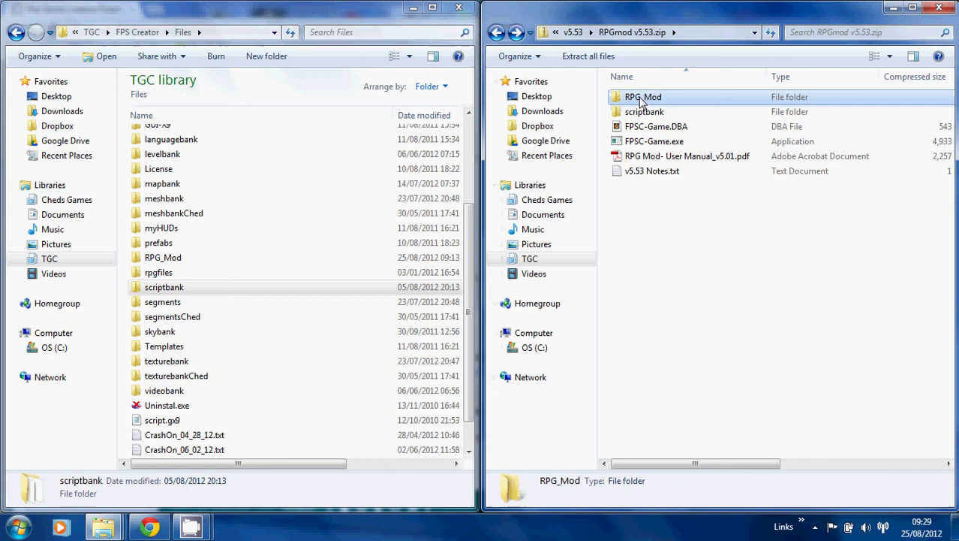
pyautogui.doubleClick(642, 98)
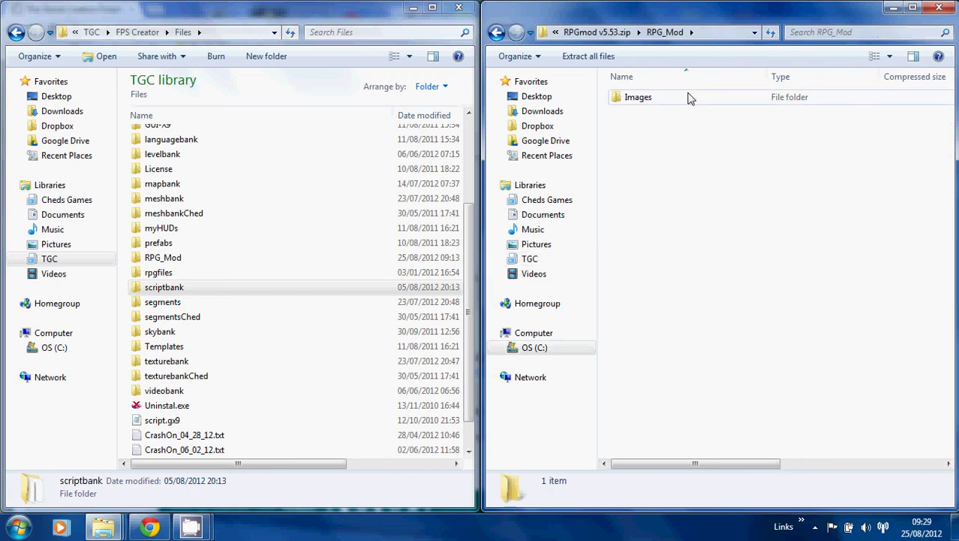
pyautogui.doubleClick(173, 262)
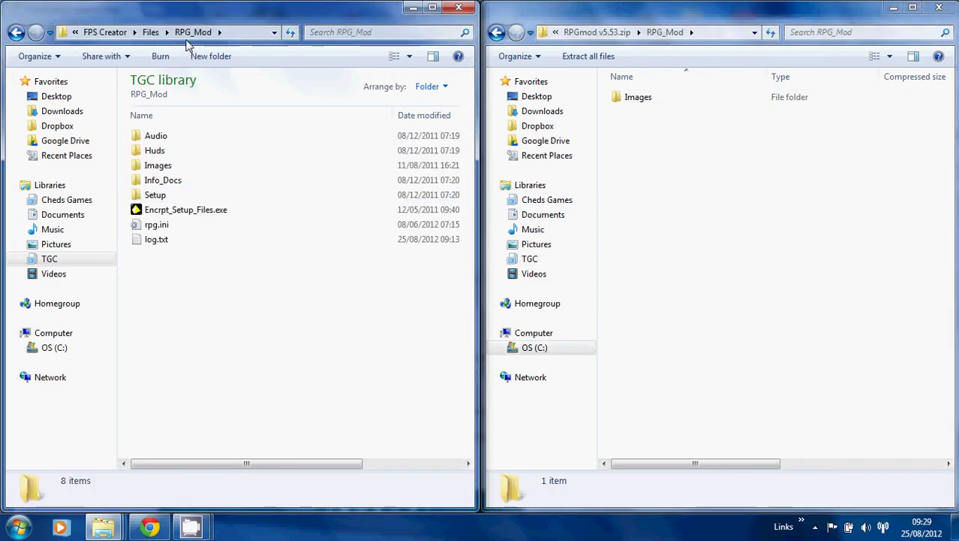
pyautogui.doubleClick(159, 165)
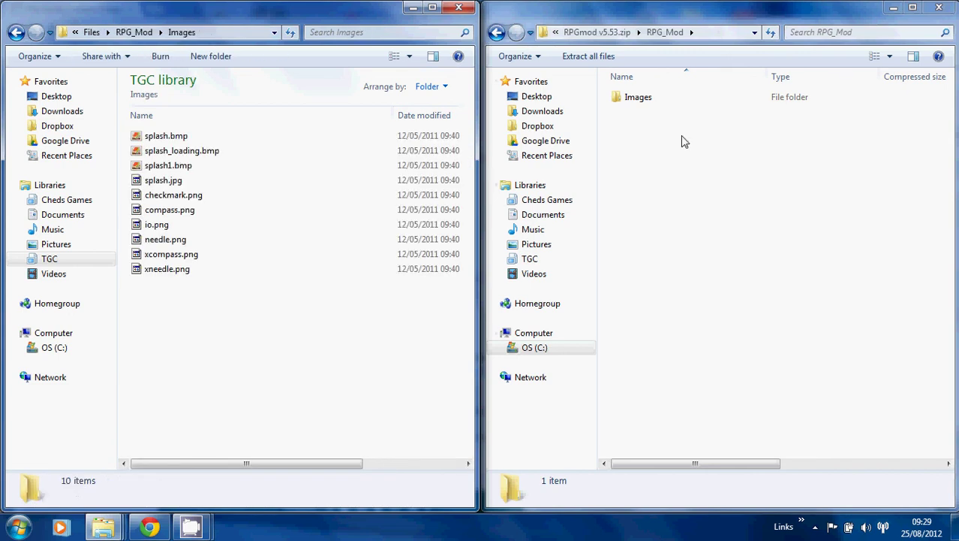
pyautogui.doubleClick(636, 99)
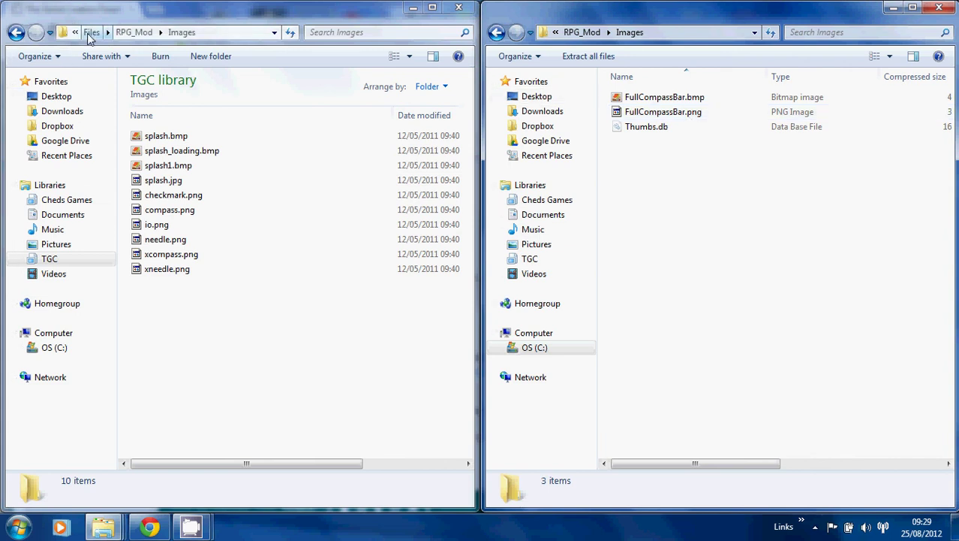
pyautogui.click(120, 32)
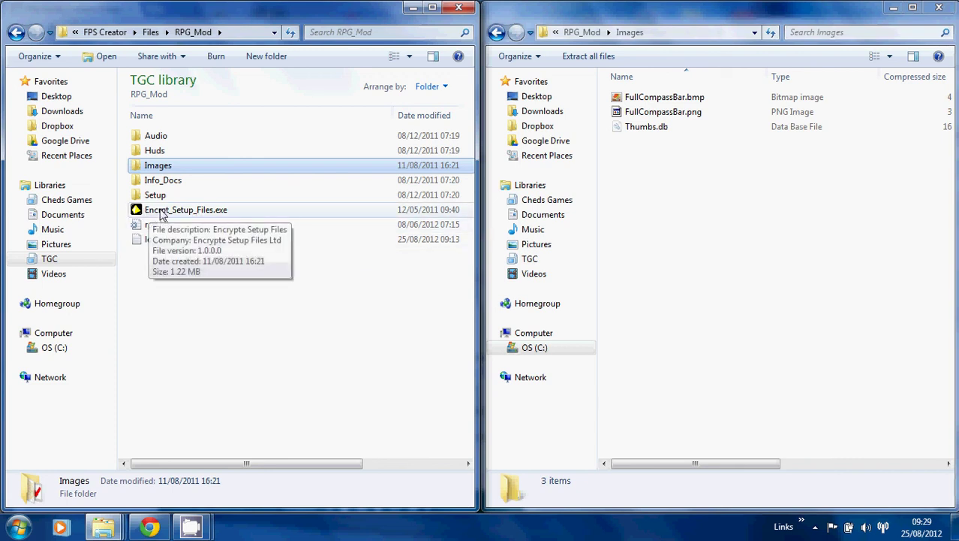
# Run Encrpt_Setup_Files.exe on sample_game_folder and close it once encryption finishes
pyautogui.click(193, 214)
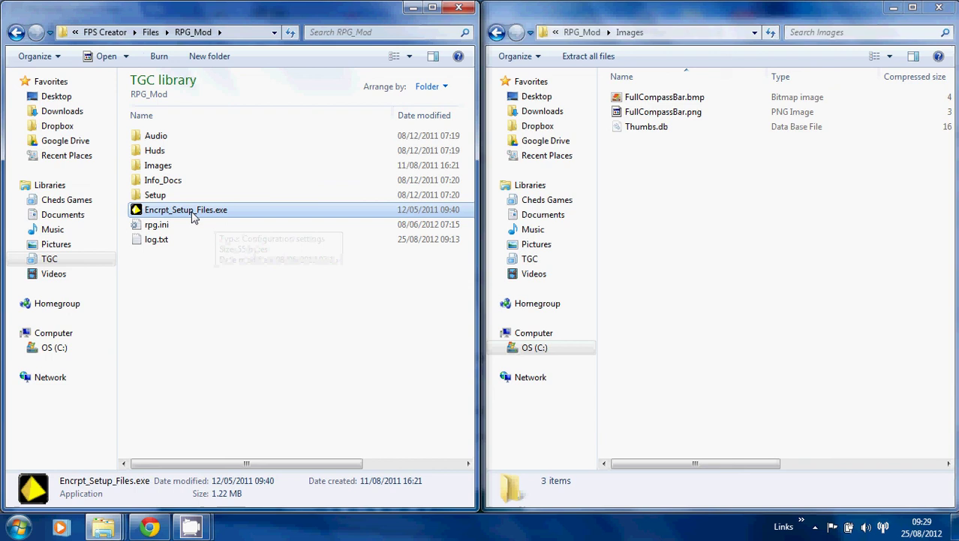
pyautogui.doubleClick(348, 214)
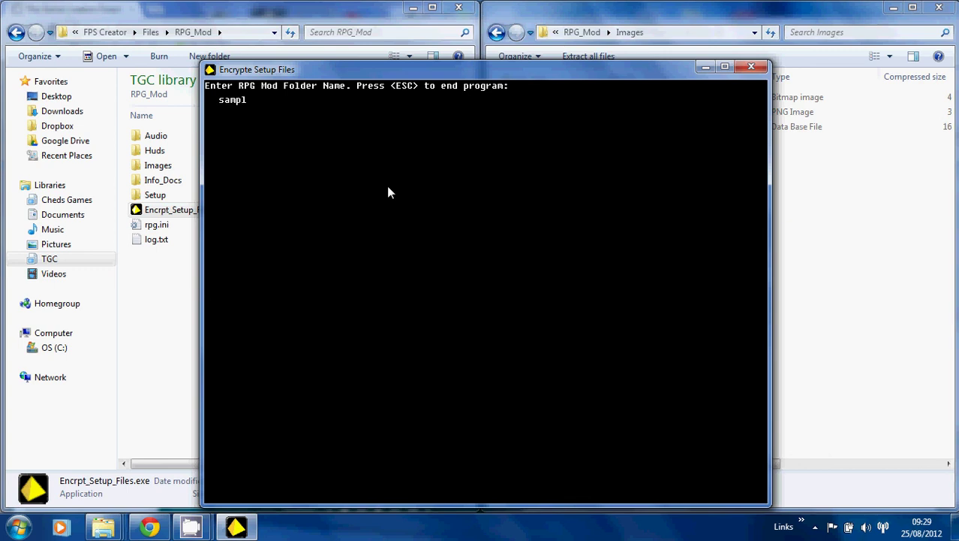
pyautogui.write('sample_game_folder')
pyautogui.press('Return')
pyautogui.press('Return')
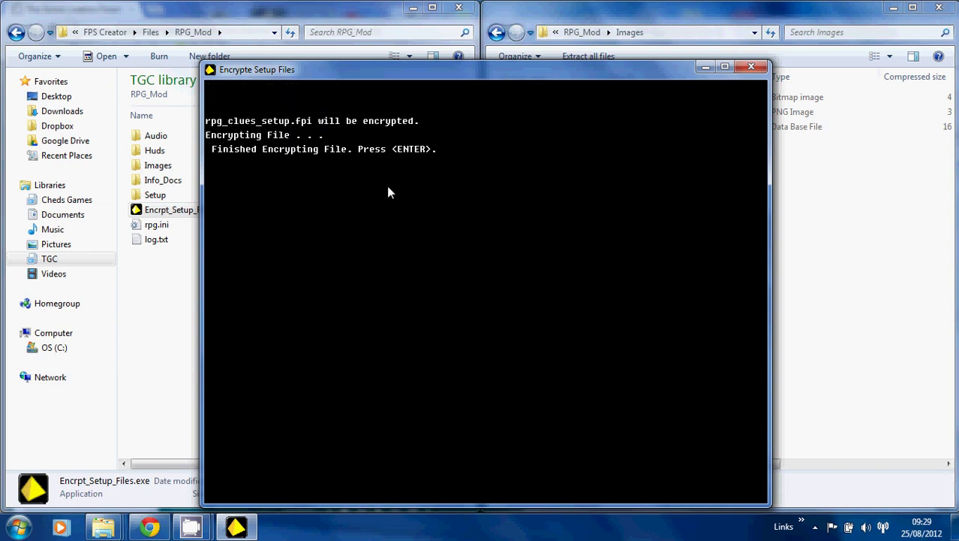
pyautogui.press('Return')
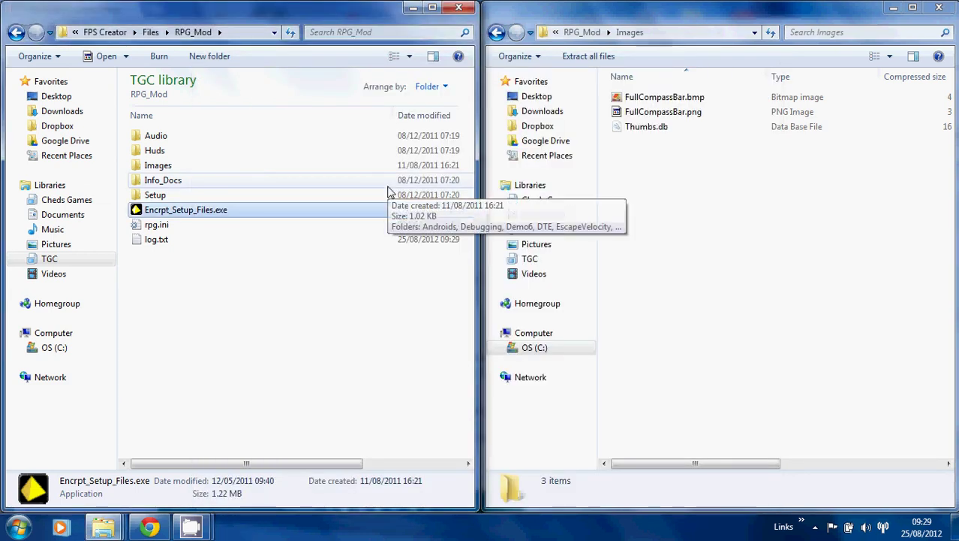
pyautogui.click(156, 228)
pyautogui.doubleClick(157, 229)
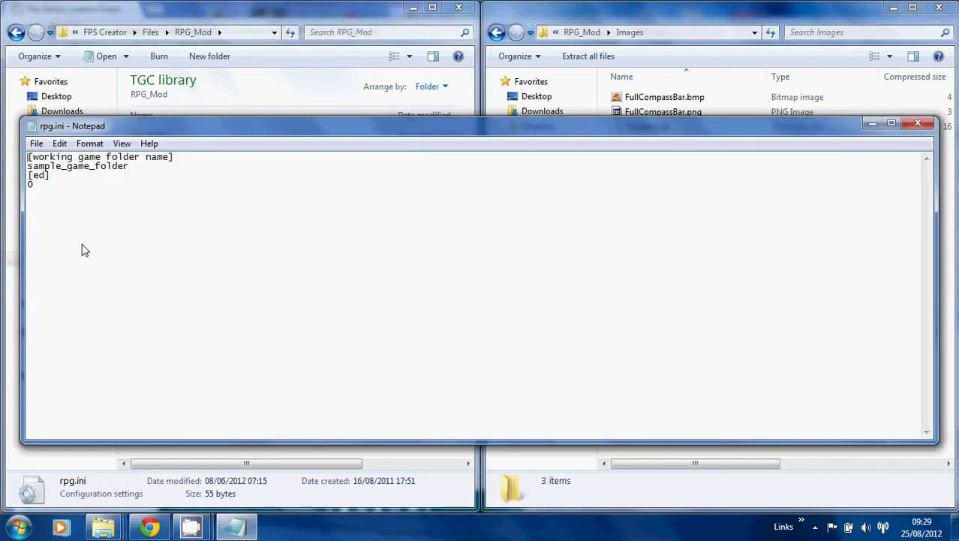
pyautogui.click(45, 197)
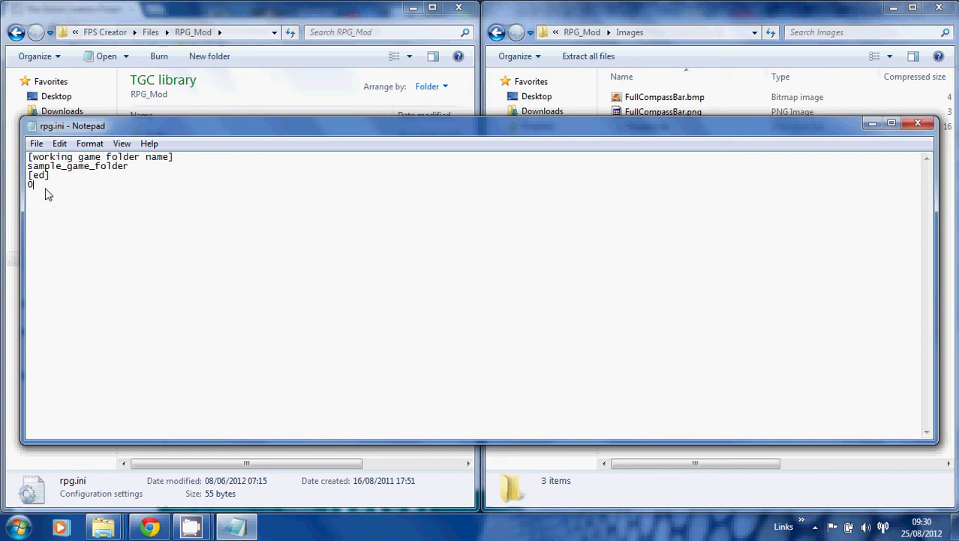
pyautogui.moveTo(32, 168); pyautogui.dragTo(129, 167)
pyautogui.click(50, 177)
pyautogui.click(918, 125)
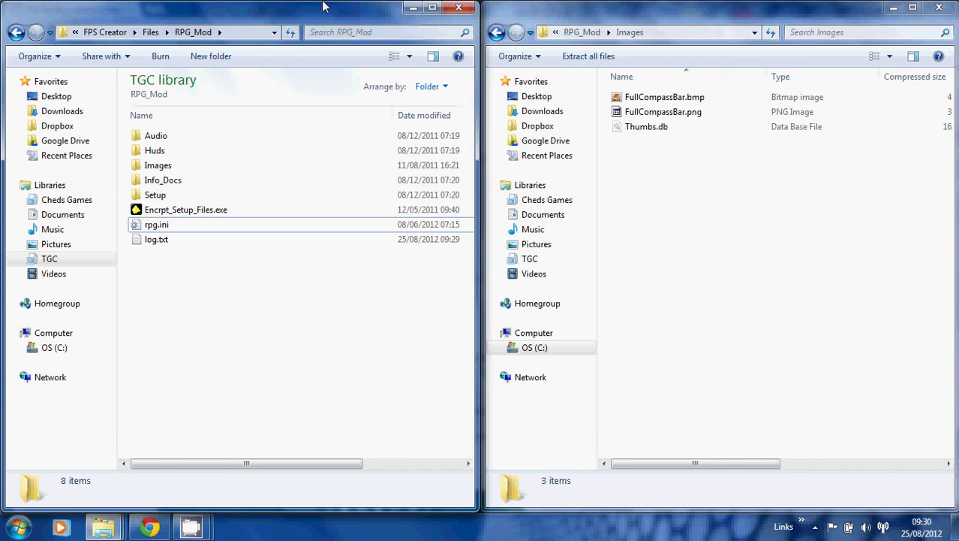
# Go up to the FPS Creator folder in the left window and select FPSC-Game.exe
pyautogui.moveTo(322, 3)
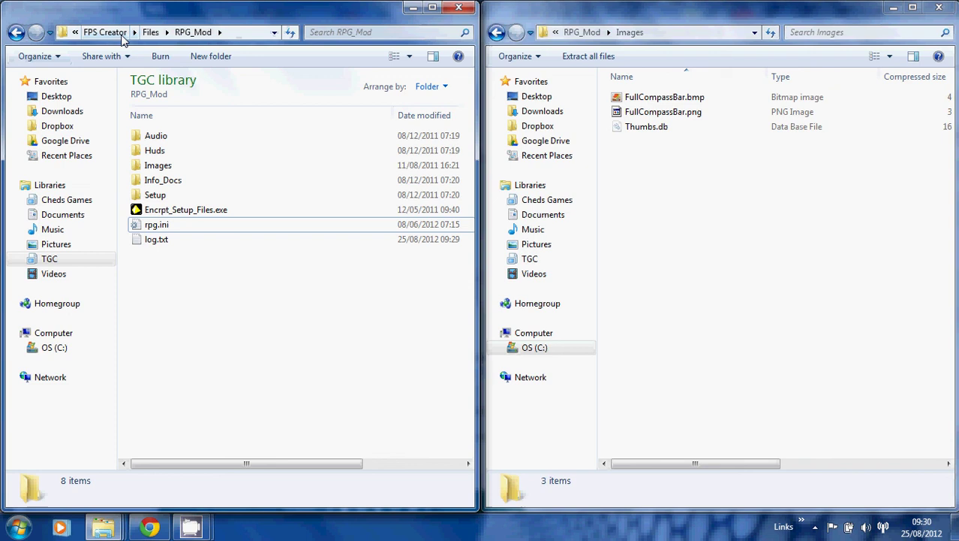
pyautogui.click(116, 36)
pyautogui.click(188, 269)
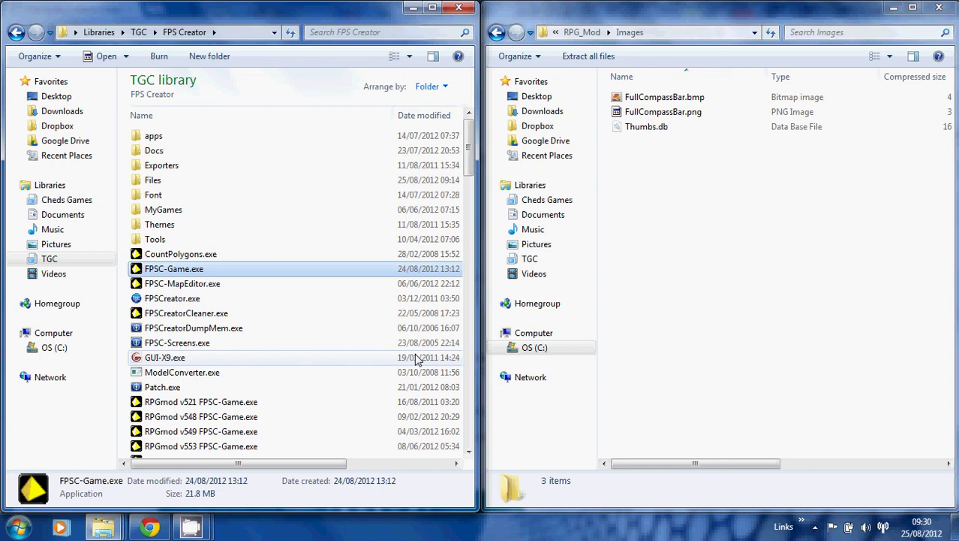
pyautogui.click(191, 528)
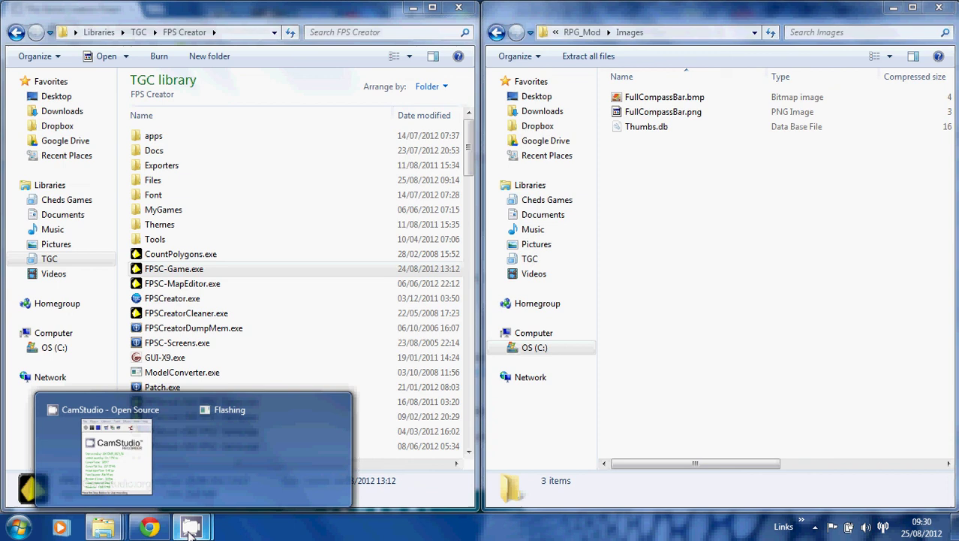